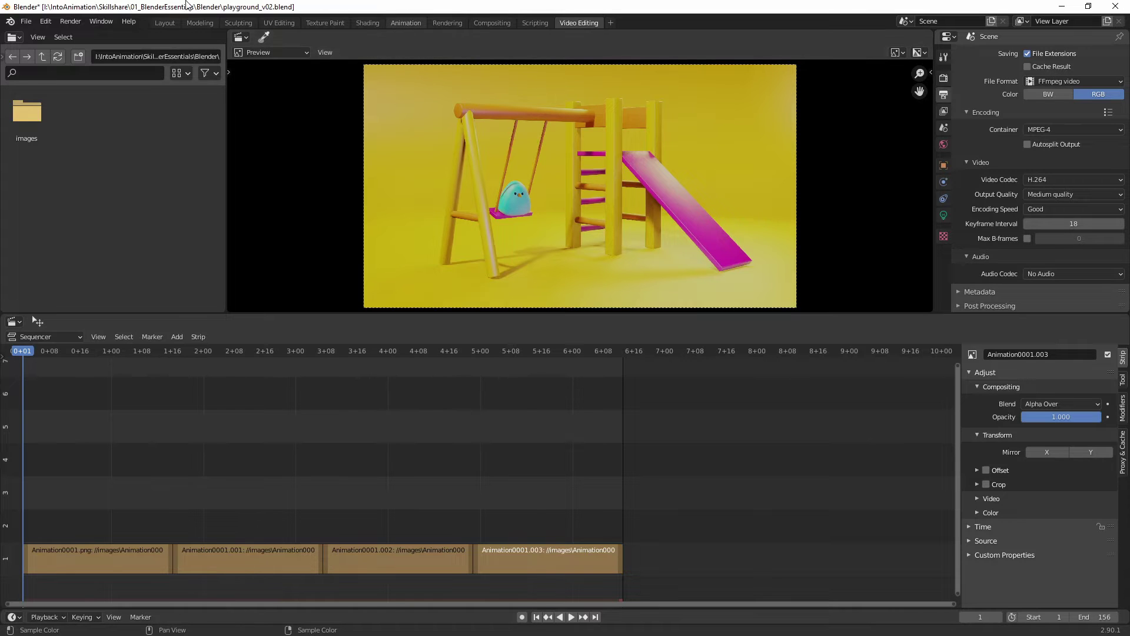
# Switch the render engine from Eevee to Cycles and show the Output properties
pyautogui.click(164, 23)
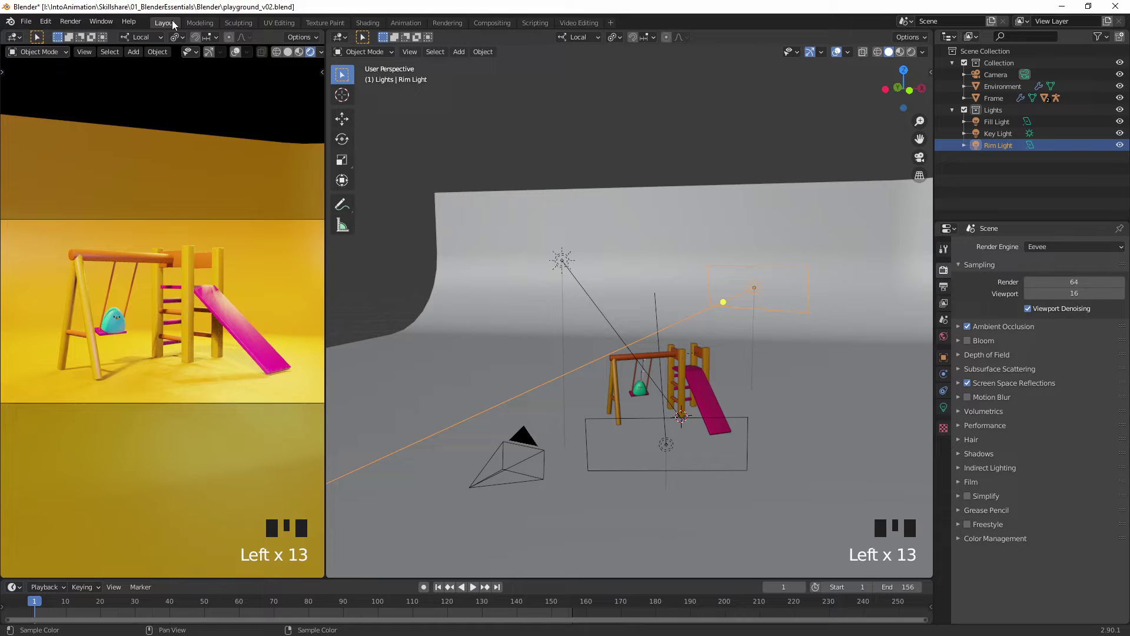
pyautogui.click(1039, 248)
pyautogui.click(1043, 284)
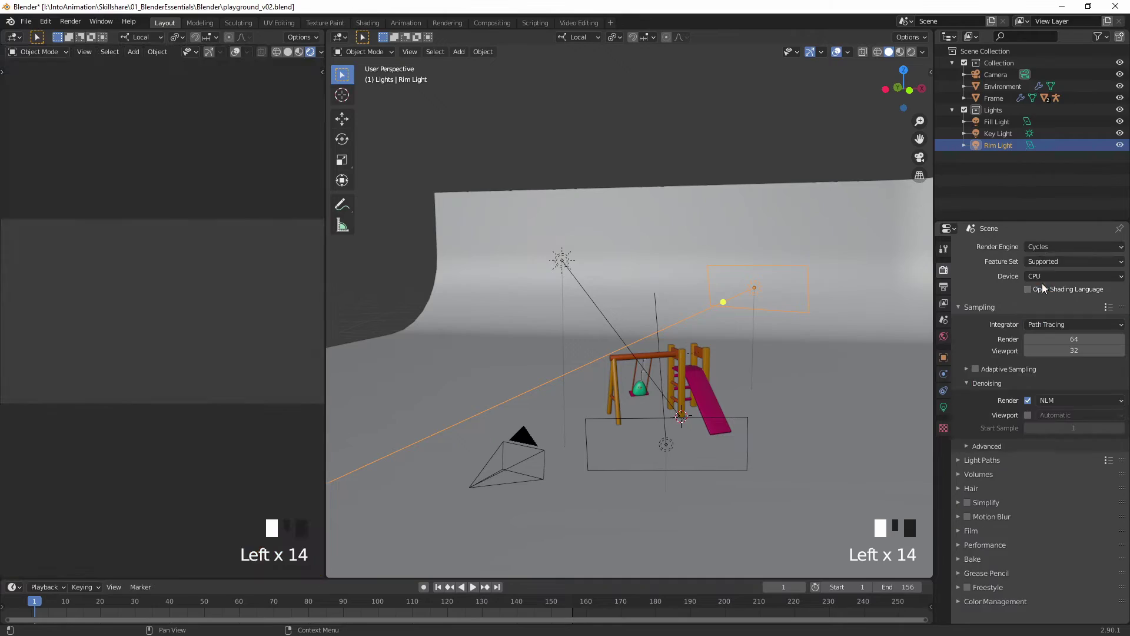
pyautogui.click(944, 287)
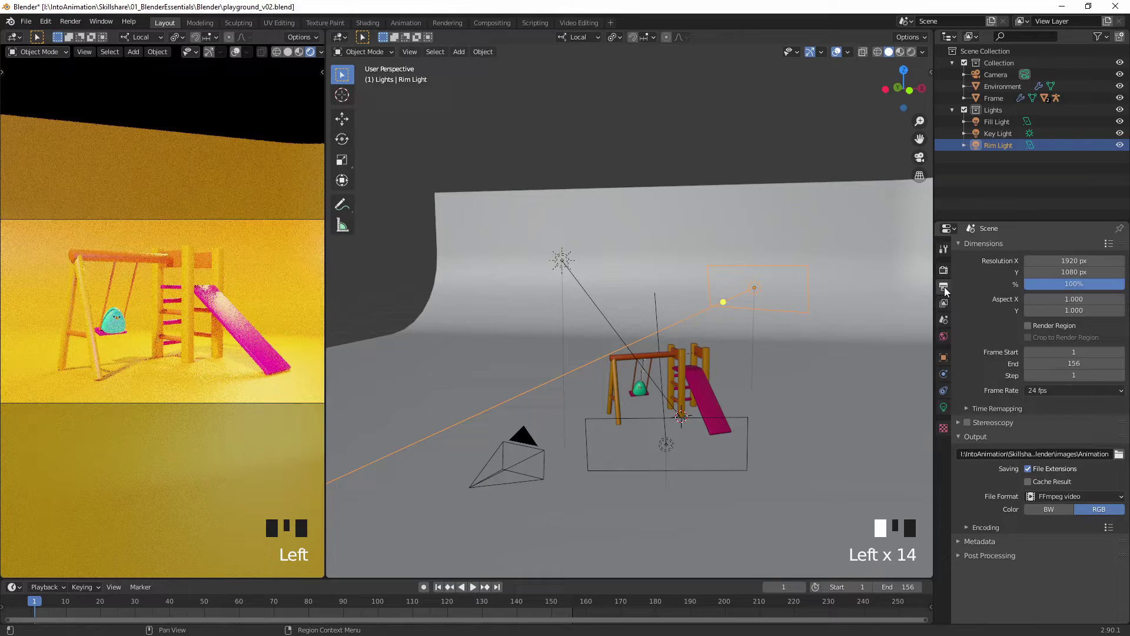
# Set output format to PNG and save frames as CyclesAnimation in the images folder
pyautogui.click(1060, 497)
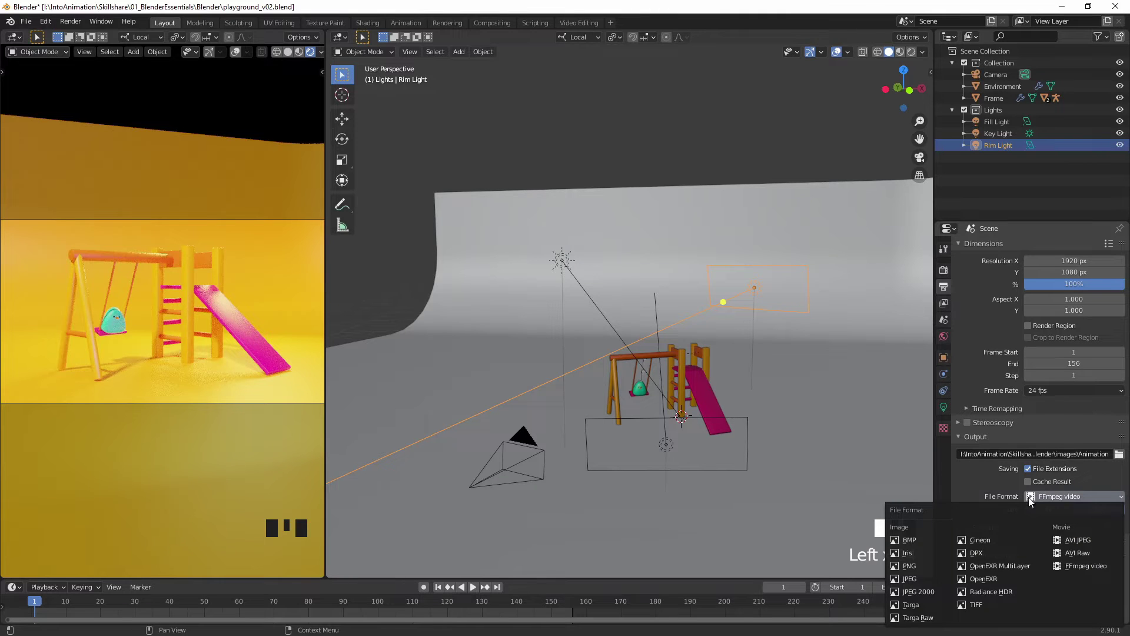
pyautogui.click(923, 564)
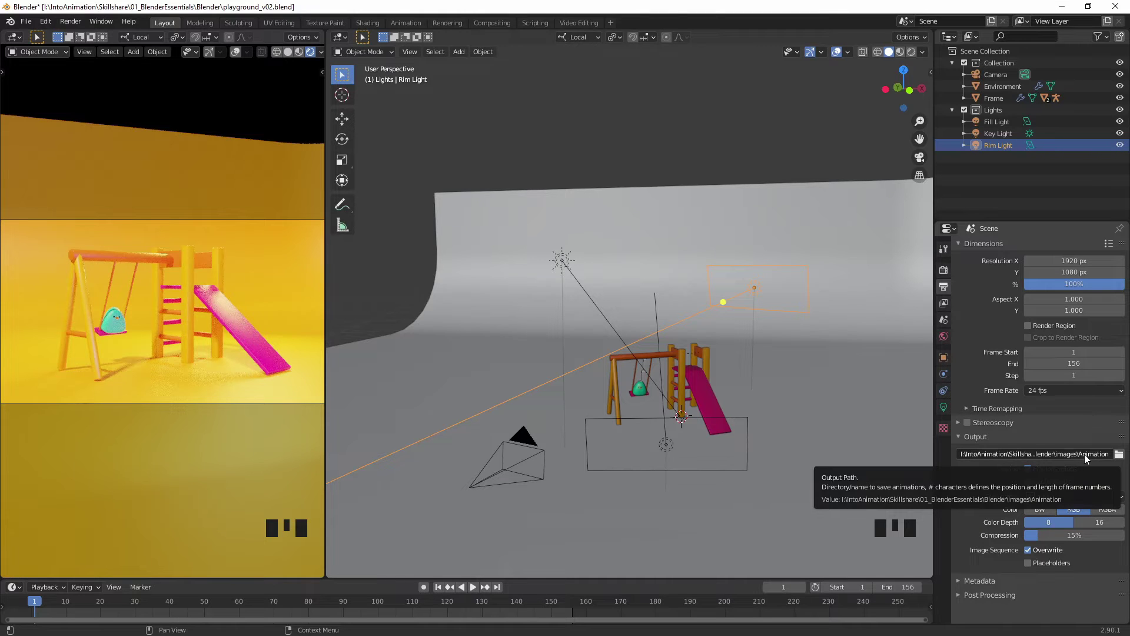
pyautogui.click(1083, 454)
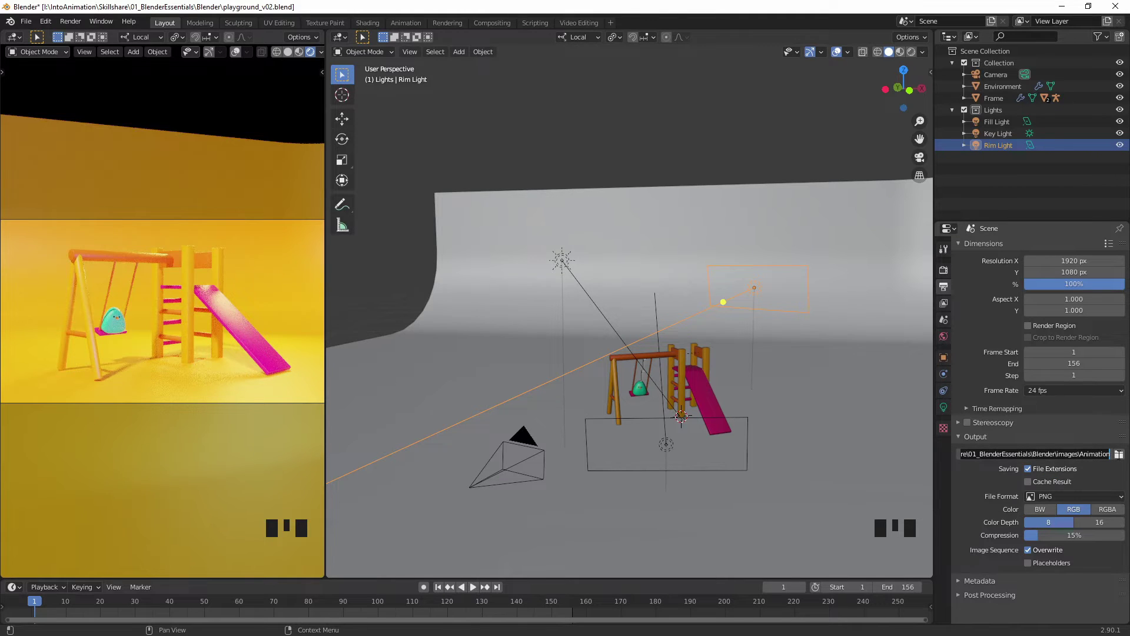
pyautogui.click(1118, 455)
pyautogui.click(1119, 455)
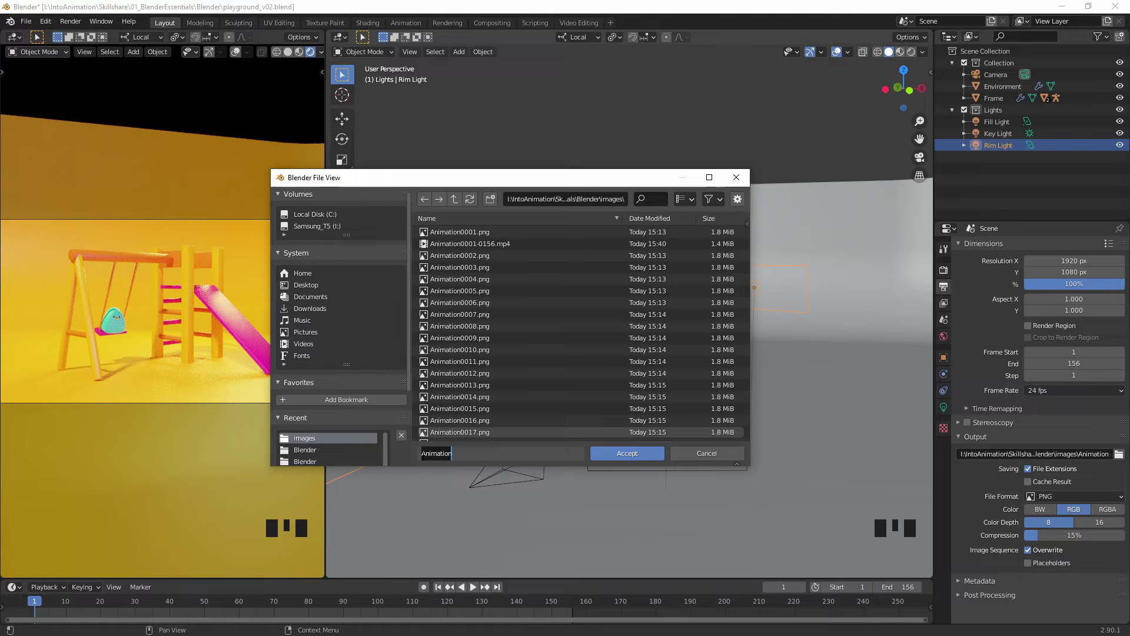
pyautogui.click(422, 454)
pyautogui.write('Cycles')
pyautogui.click(484, 460)
pyautogui.click(633, 454)
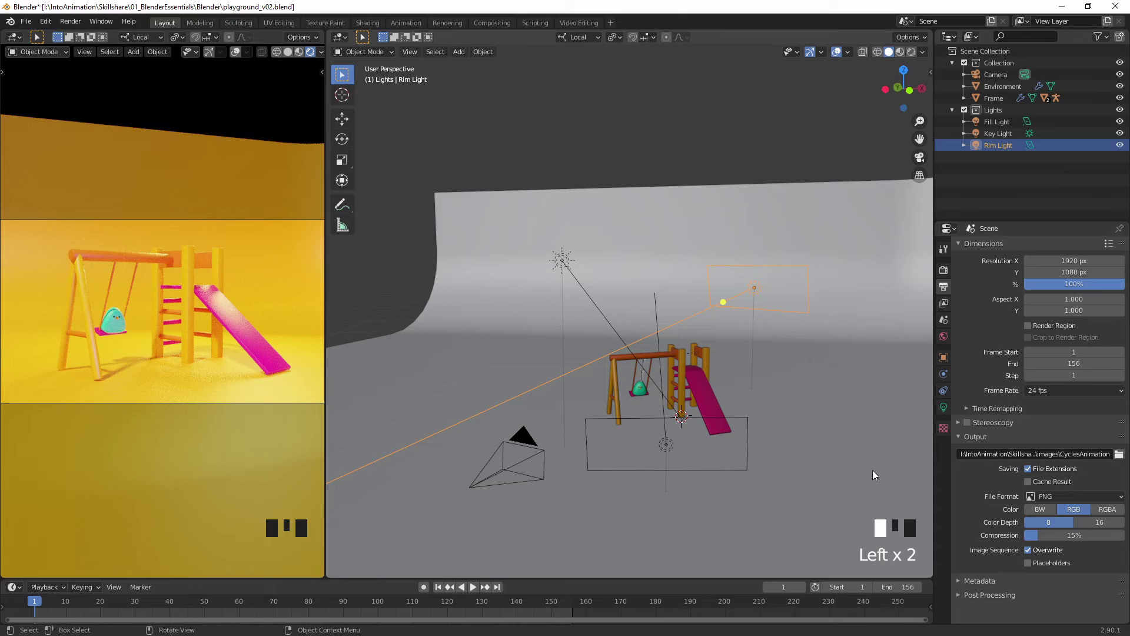
# Delete the four image strips in the Video Editing sequencer
pyautogui.click(576, 23)
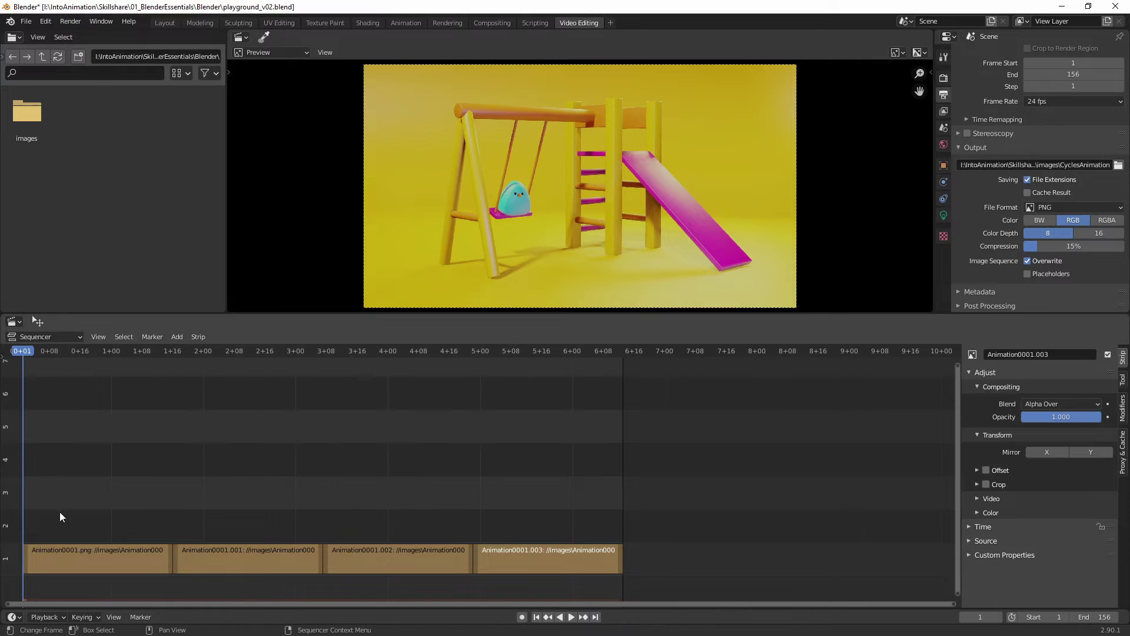
pyautogui.moveTo(551, 517); pyautogui.dragTo(114, 564)
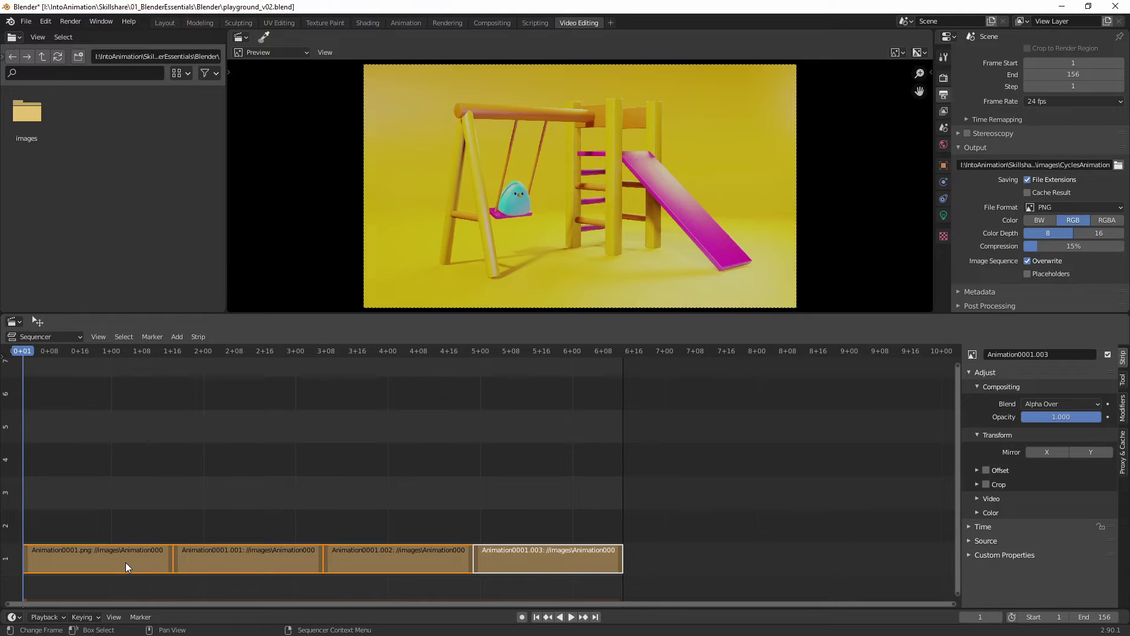
pyautogui.press('Delete')
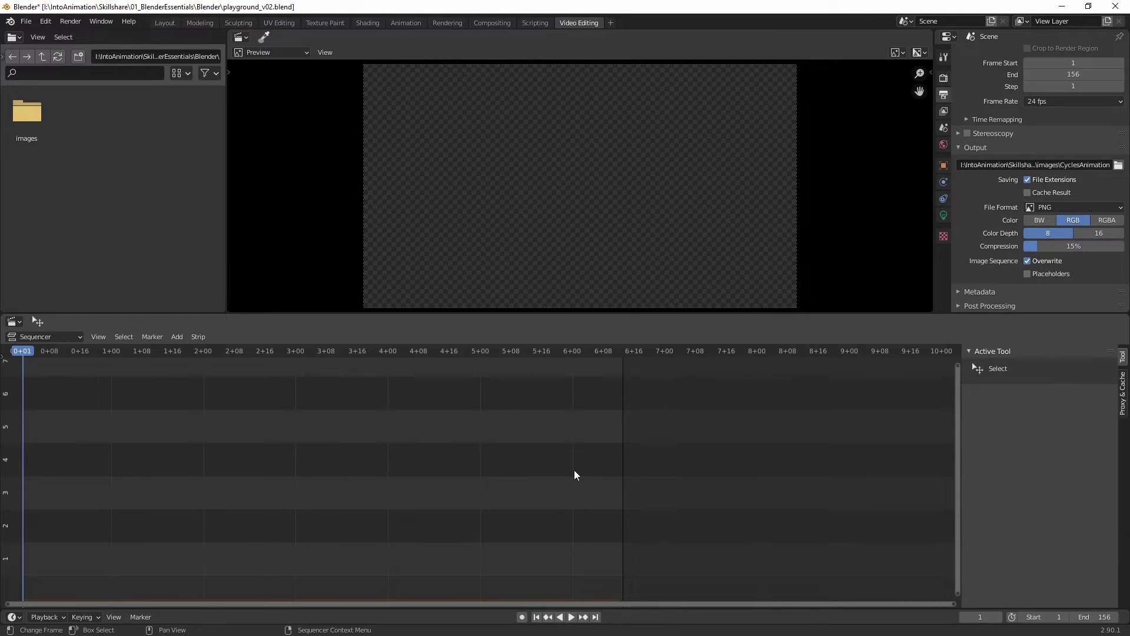
# Set the scene's end frame to 39 and return to the Layout workspace
pyautogui.click(1081, 617)
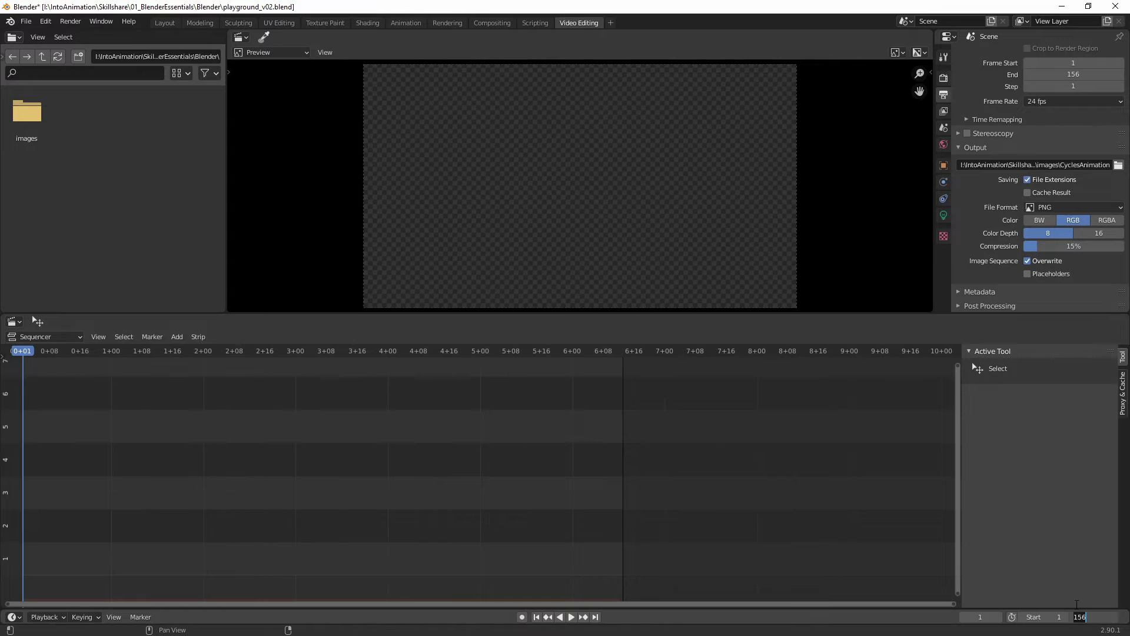
pyautogui.write('39')
pyautogui.press('Return')
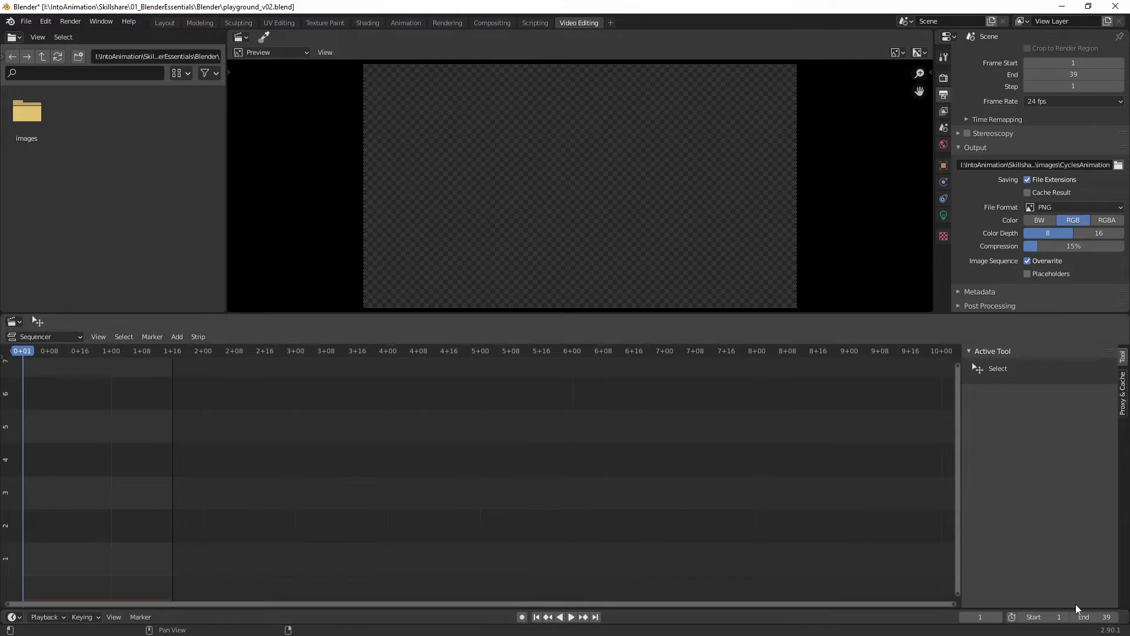
pyautogui.click(167, 23)
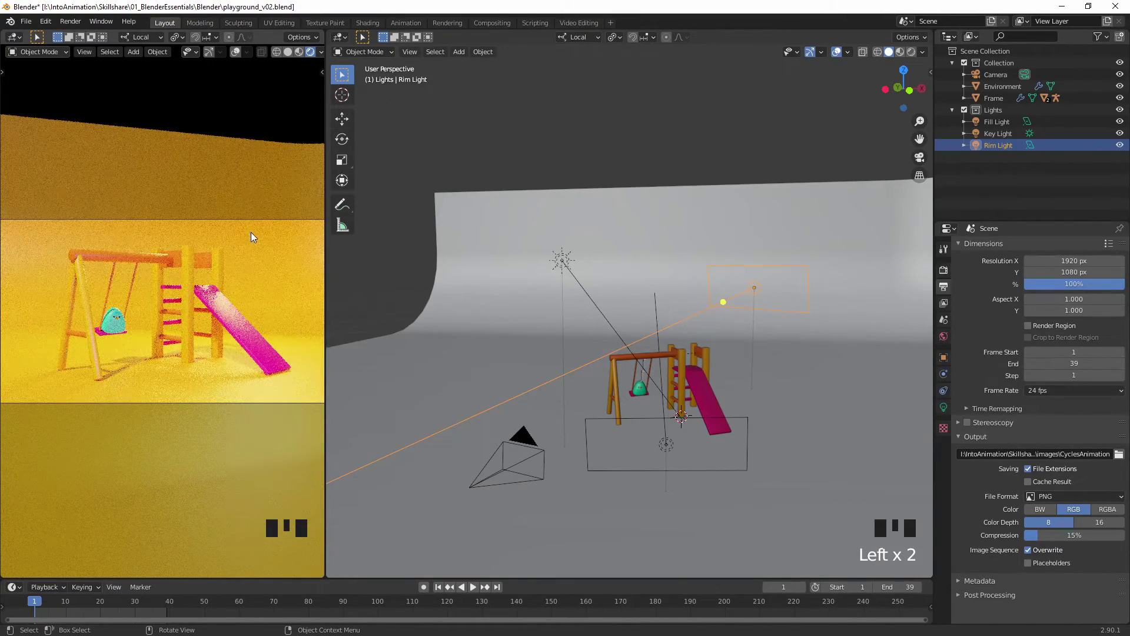
# Save the blend file and render the 39-frame animation with Cycles
pyautogui.hotkey('ctrl', 's')
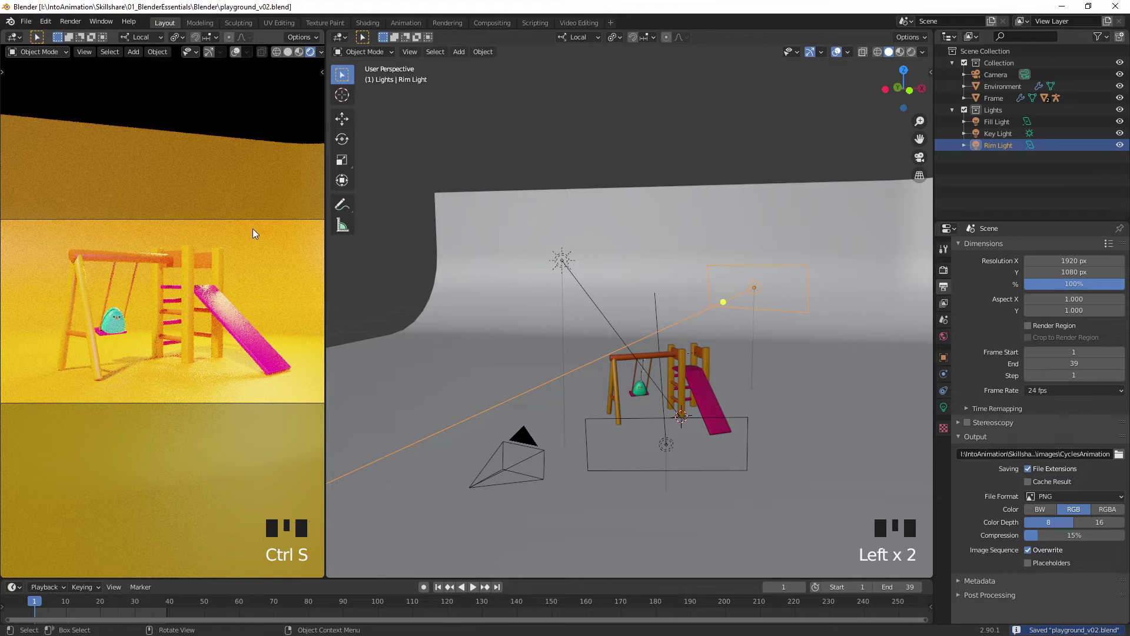
pyautogui.click(70, 21)
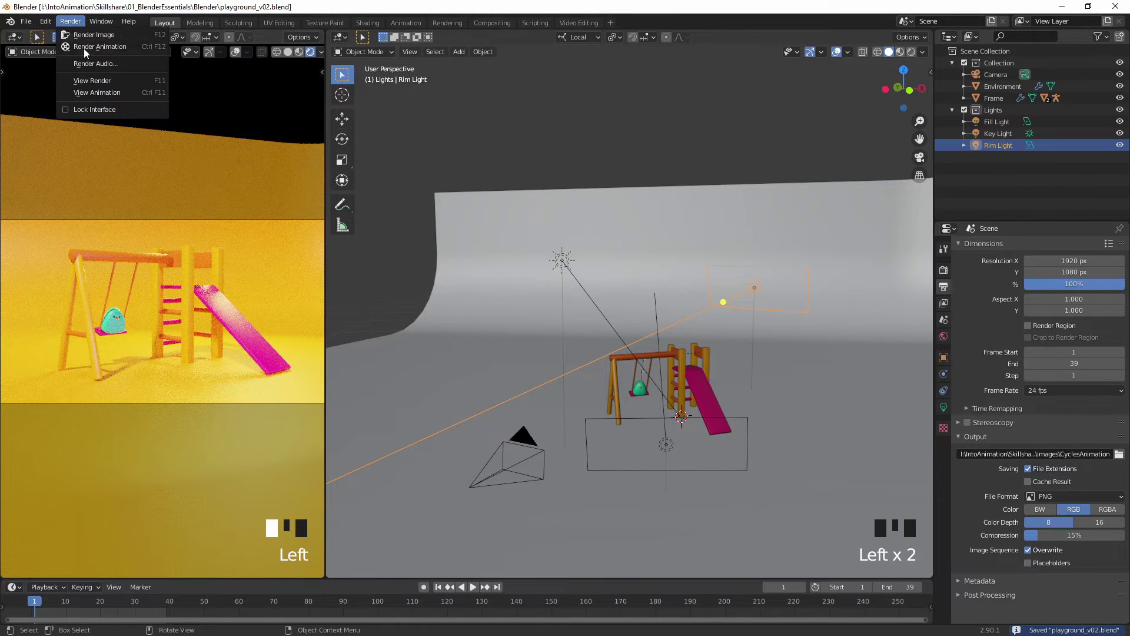
pyautogui.click(87, 47)
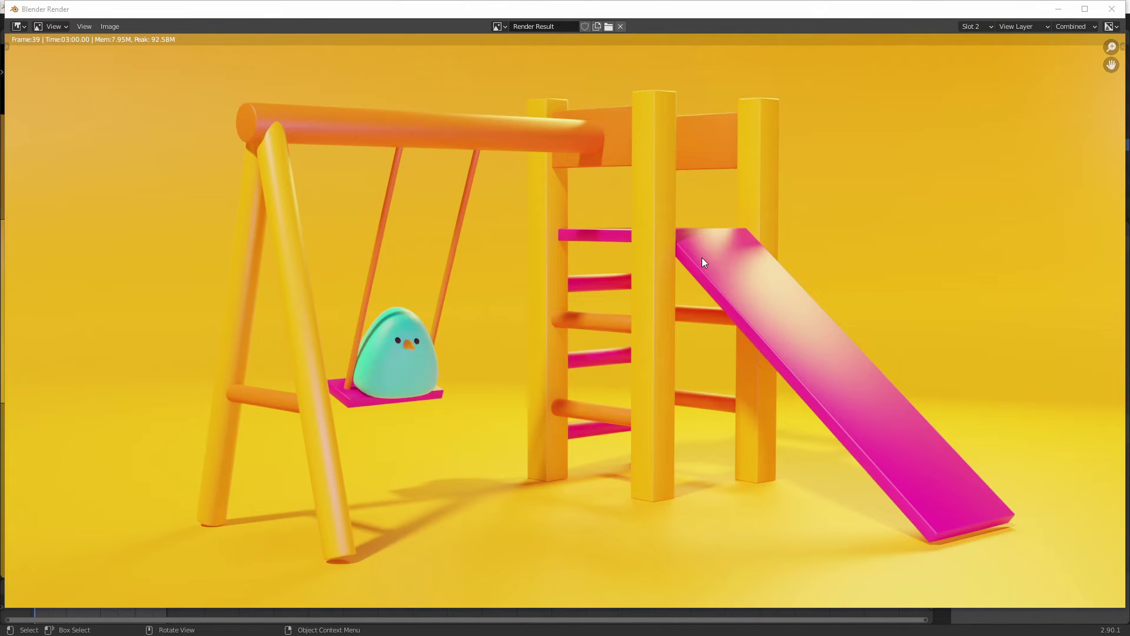
pyautogui.hotkey('alt', 'Tab')
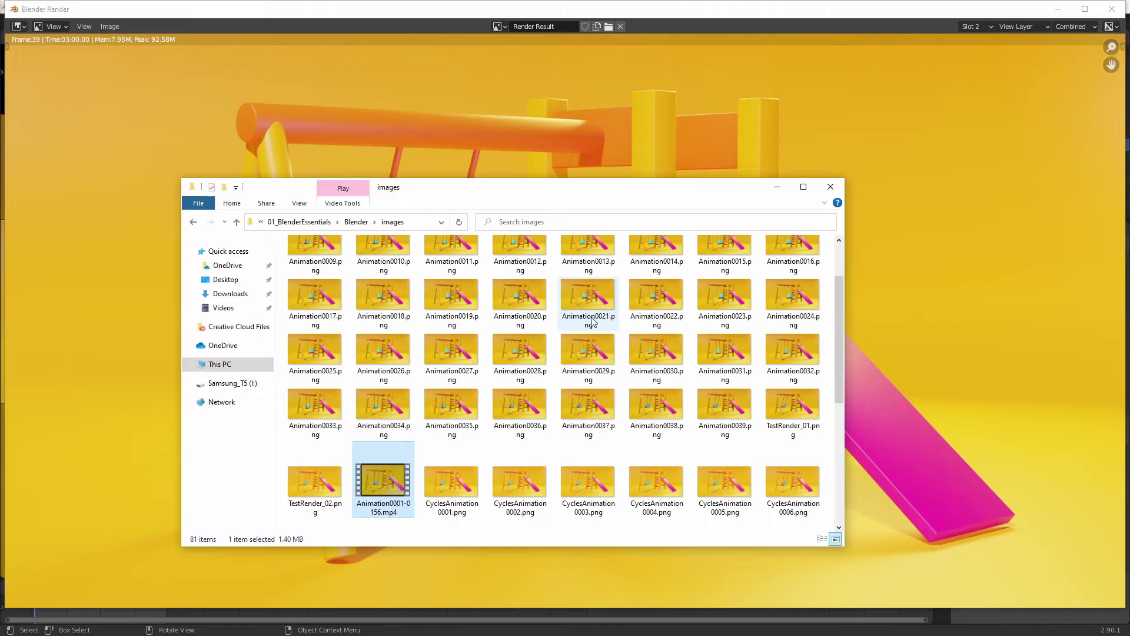
pyautogui.click(777, 186)
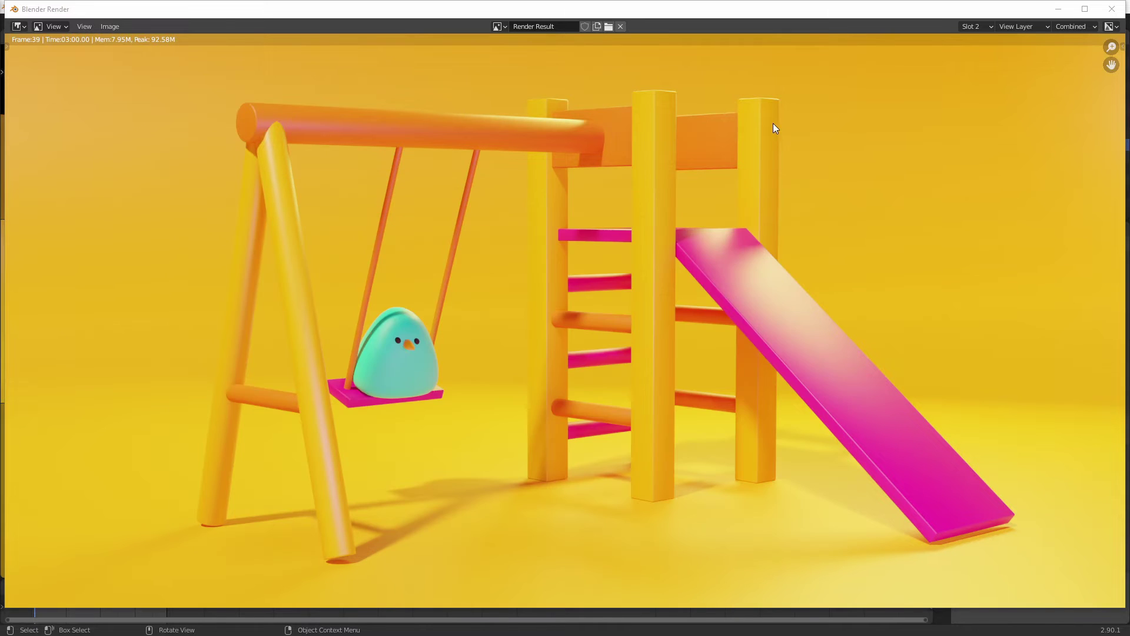
# In Video Editing, add an Image/Sequence and select CyclesAnimation0001 through the last frame
pyautogui.click(1112, 8)
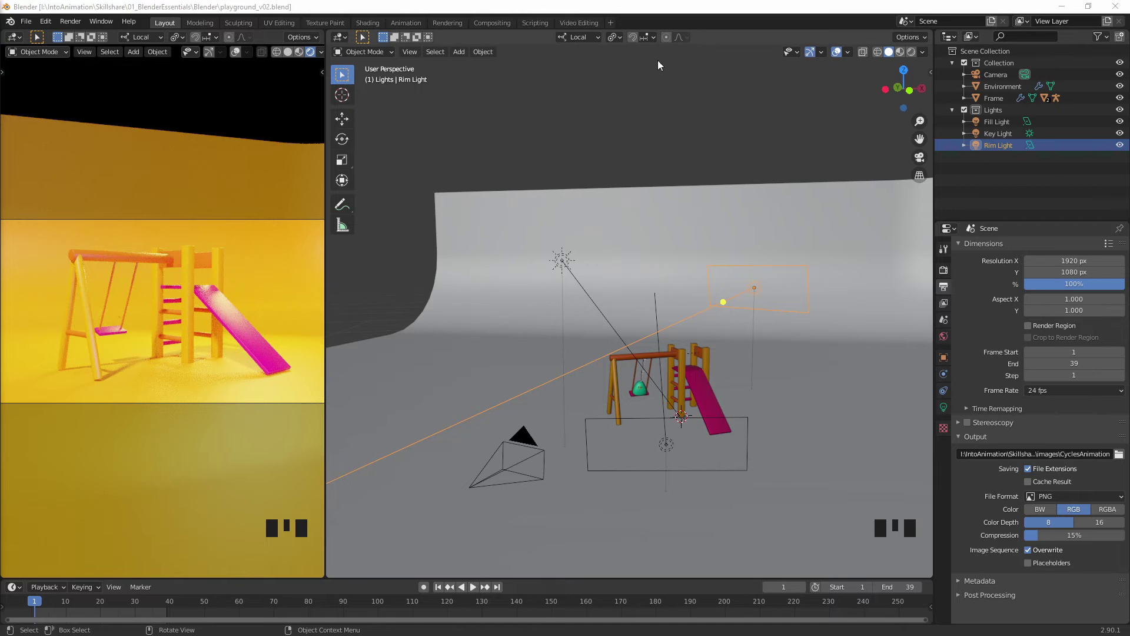
pyautogui.click(575, 24)
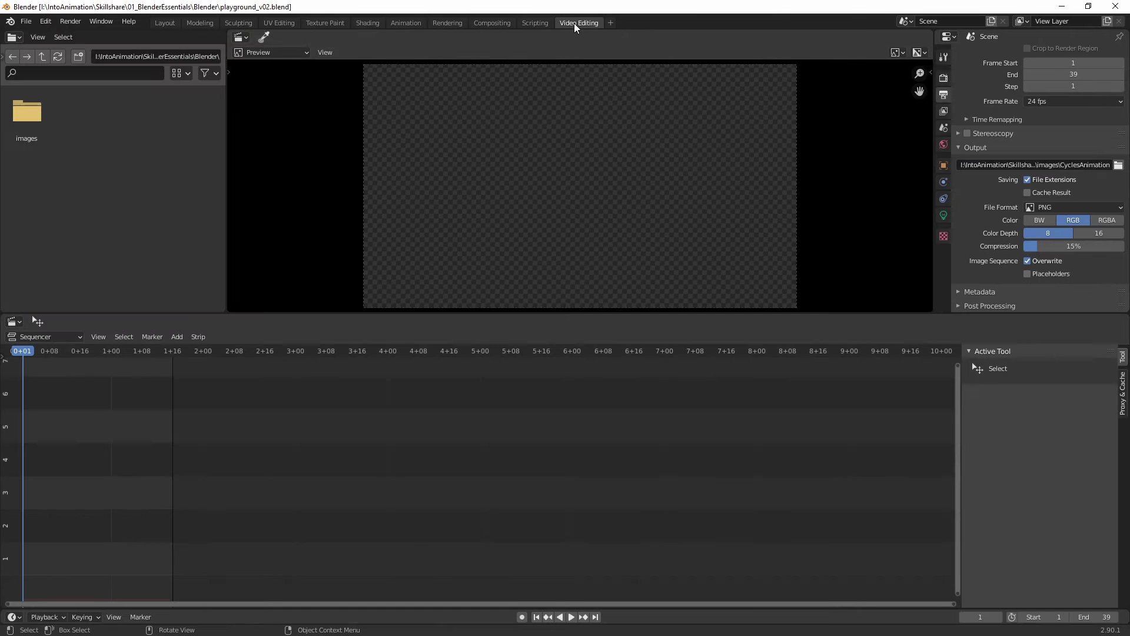
pyautogui.click(177, 336)
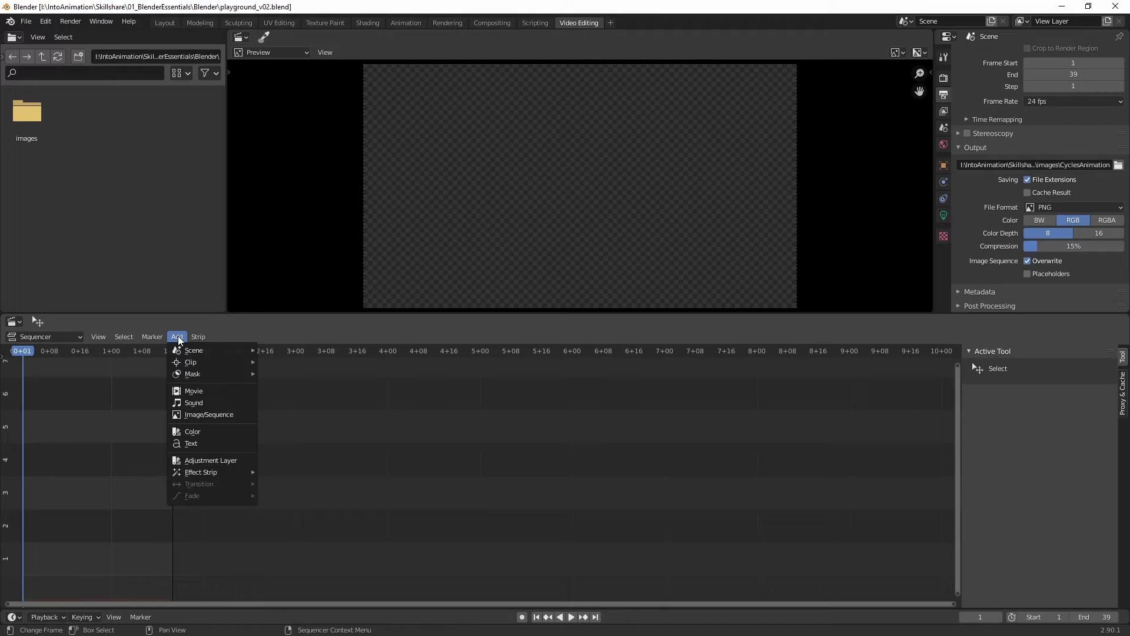
pyautogui.click(221, 415)
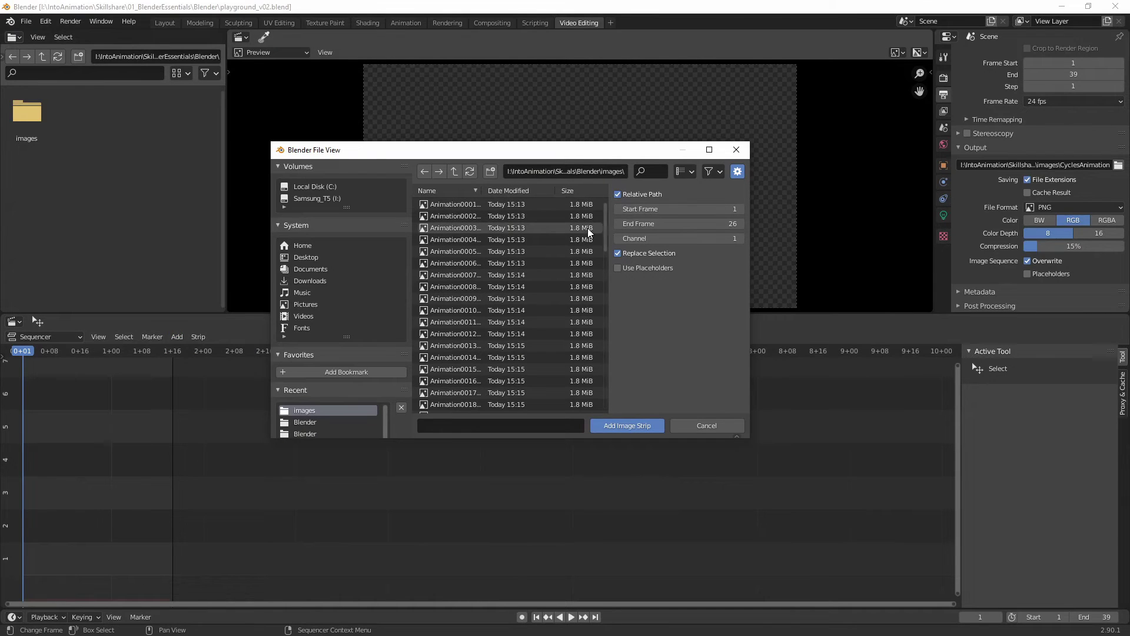
pyautogui.moveTo(605, 229); pyautogui.dragTo(605, 327)
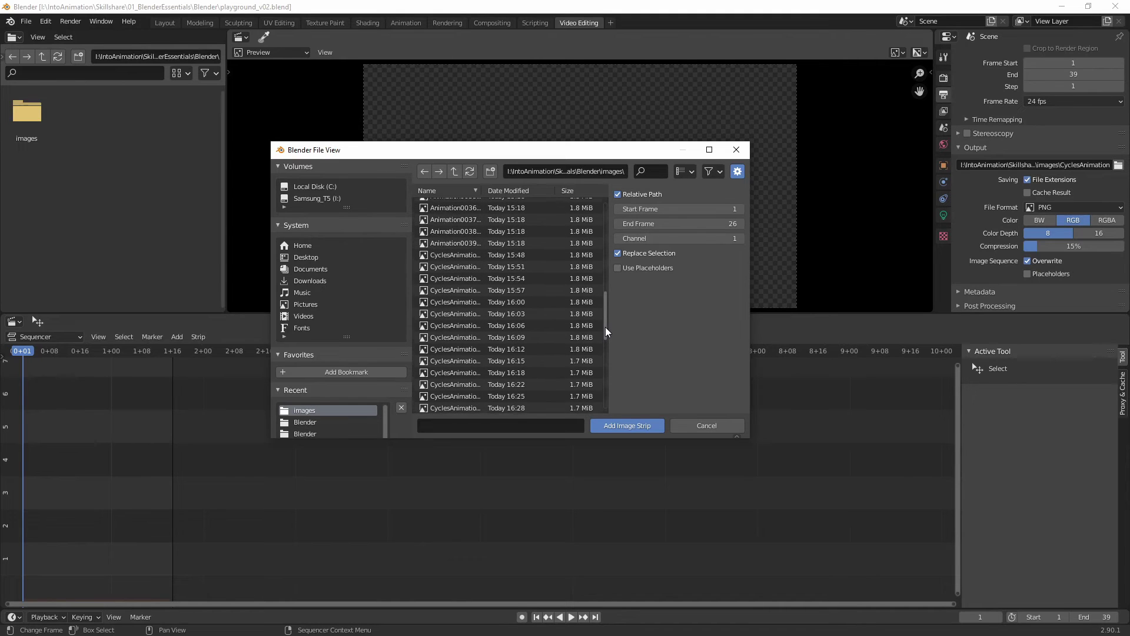
pyautogui.click(449, 253)
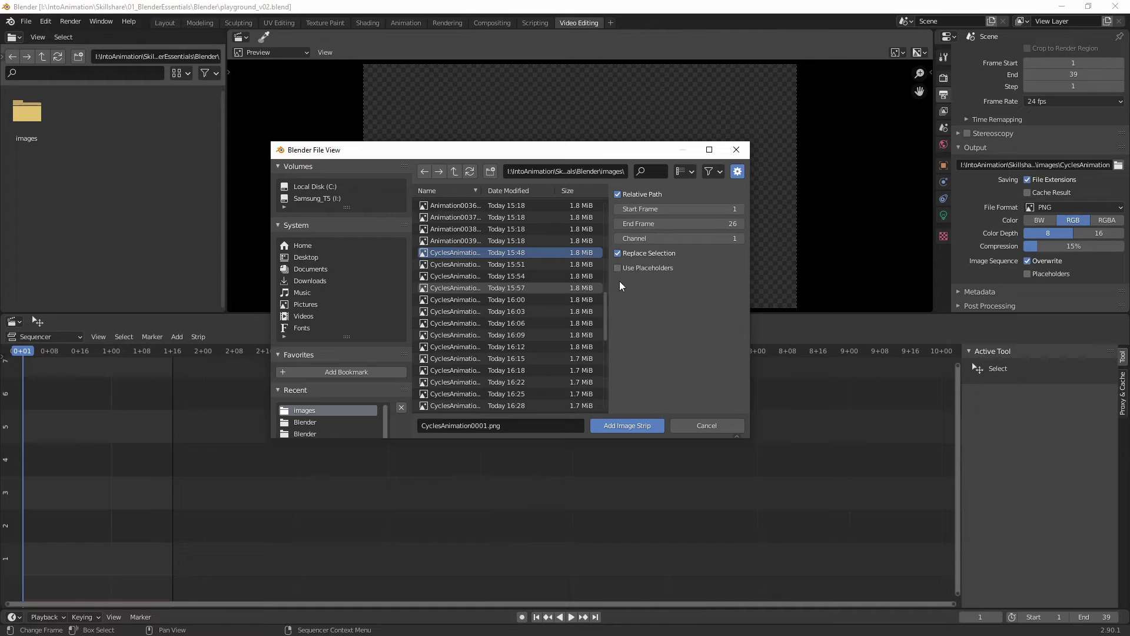
pyautogui.moveTo(606, 312); pyautogui.dragTo(606, 394)
pyautogui.keyDown('shift'); pyautogui.click(456, 385); pyautogui.keyUp('shift')
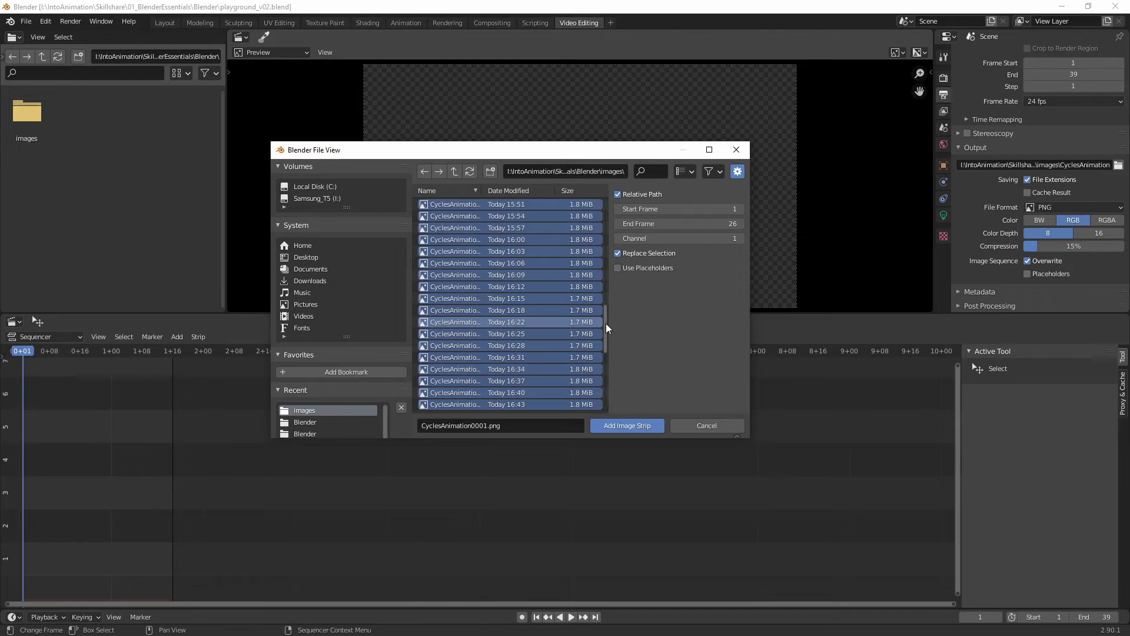
pyautogui.moveTo(606, 323)
pyautogui.mouseDown()
pyautogui.moveTo(603, 399)
pyautogui.moveTo(603, 306)
pyautogui.moveTo(602, 323)
pyautogui.mouseUp()
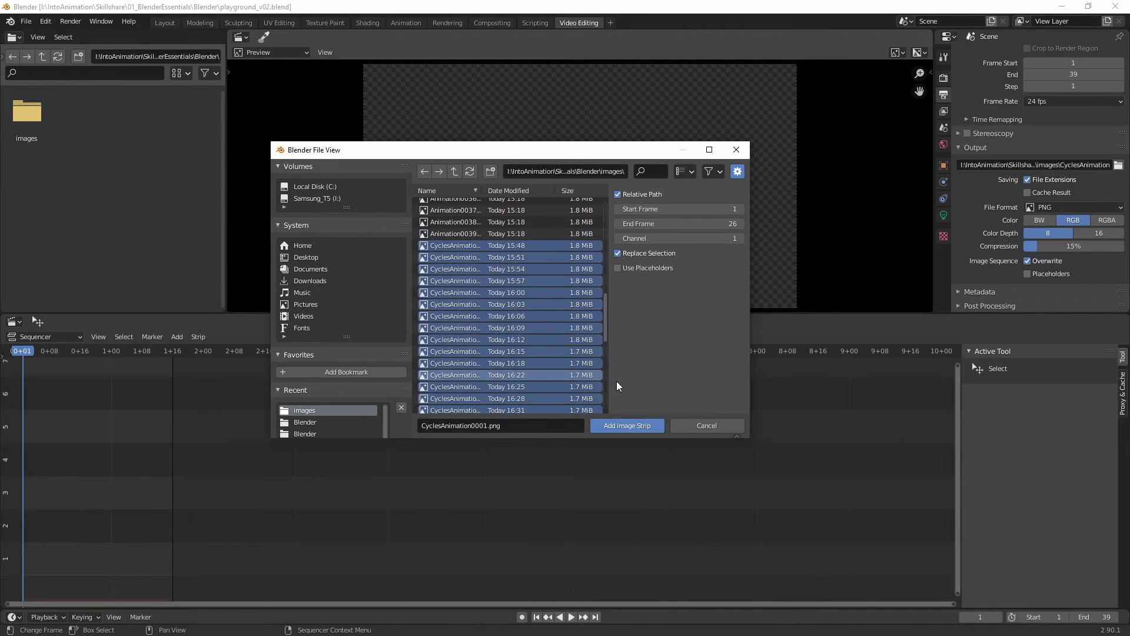
# Add the selected frames as an image strip and play it back to preview
pyautogui.click(637, 426)
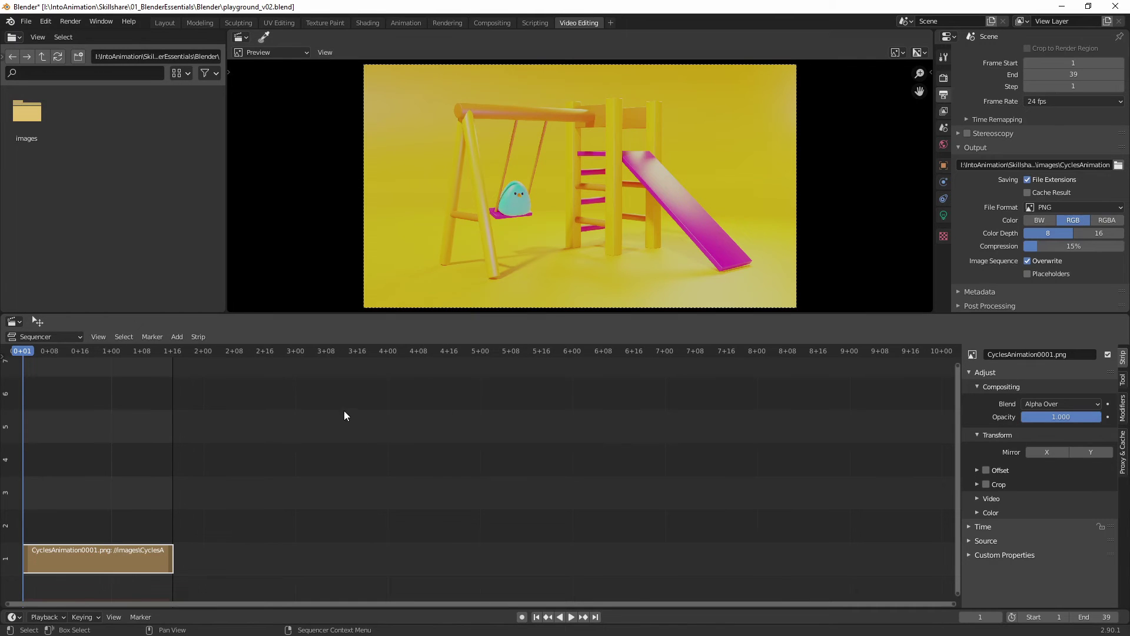
pyautogui.press('space')
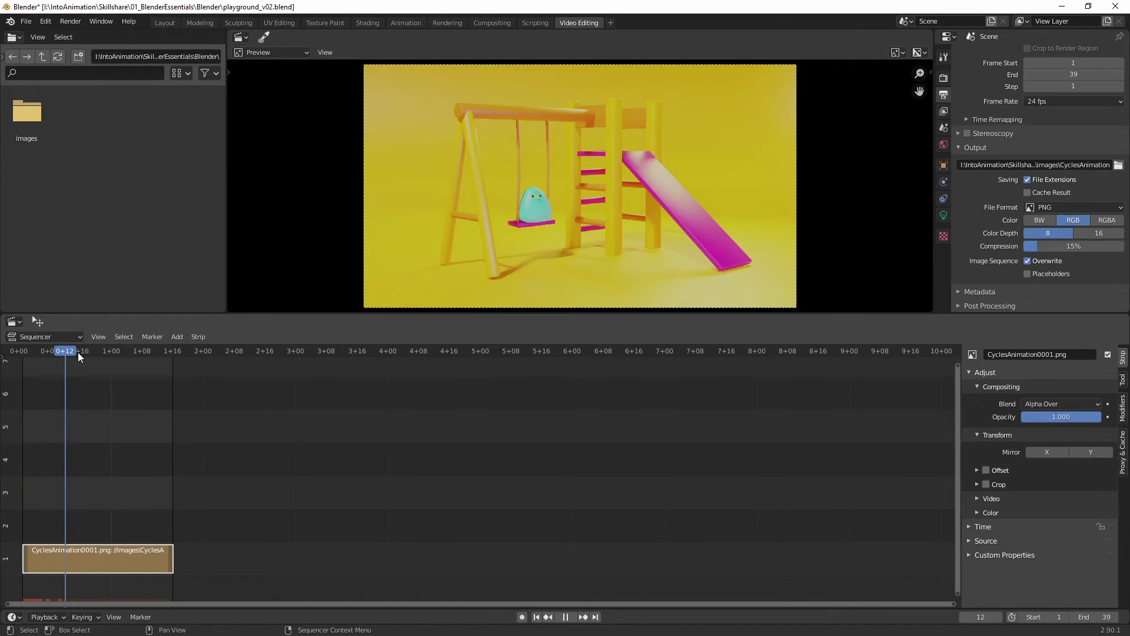
pyautogui.moveTo(147, 348); pyautogui.dragTo(22, 377)
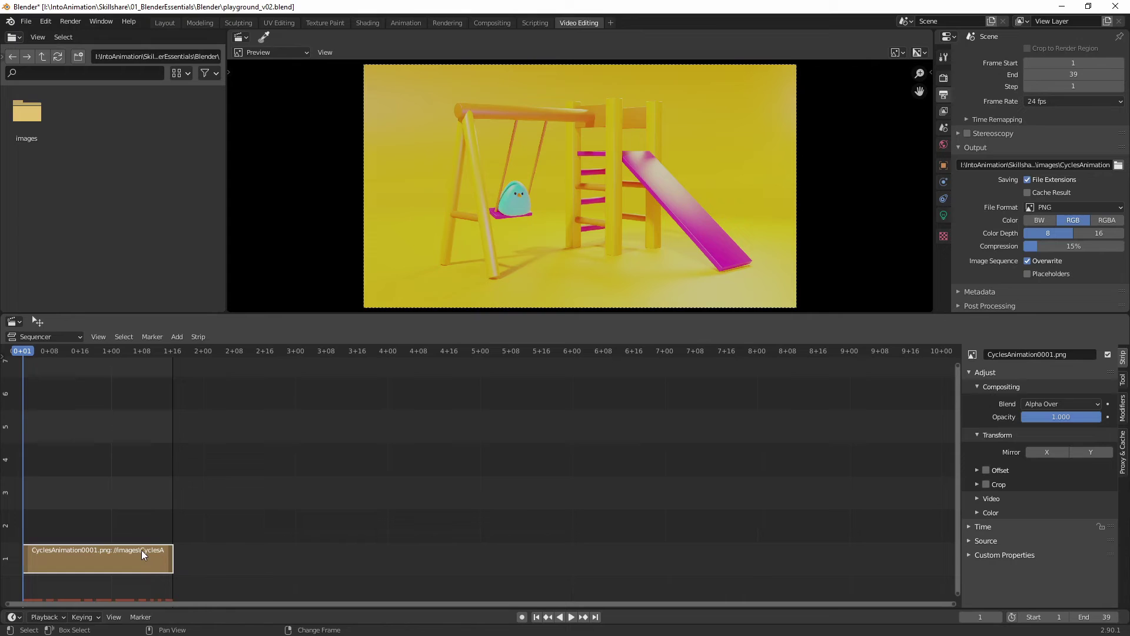
# Duplicate the strip three times back to back and move the playhead to frame 156
pyautogui.hotkey('shift', 'd')
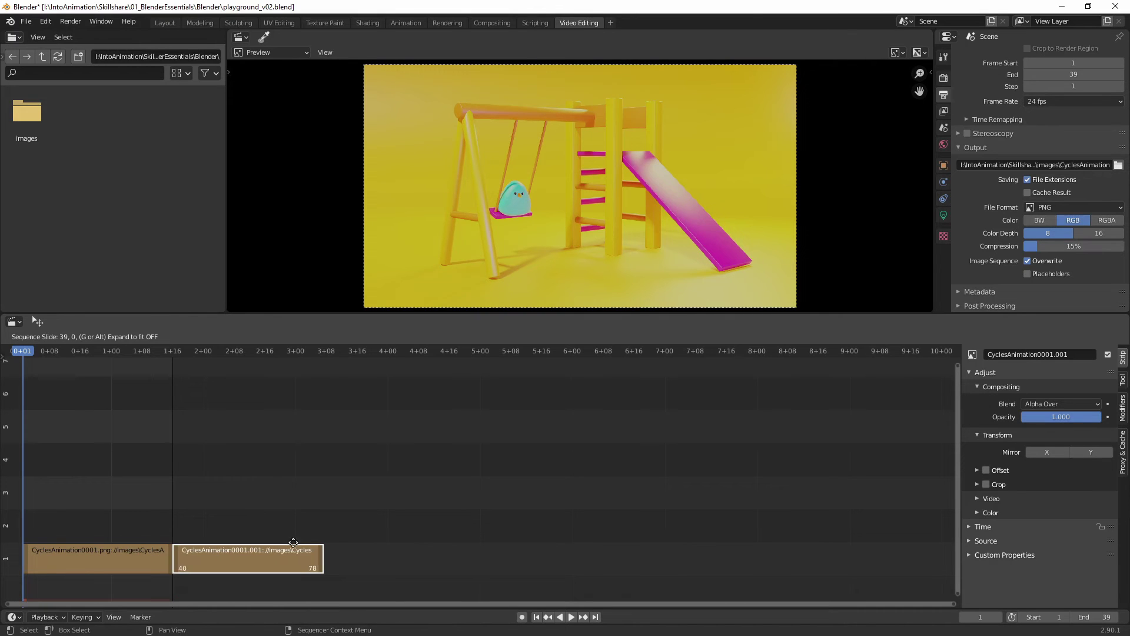
pyautogui.click(292, 555)
pyautogui.hotkey('shift', 'd')
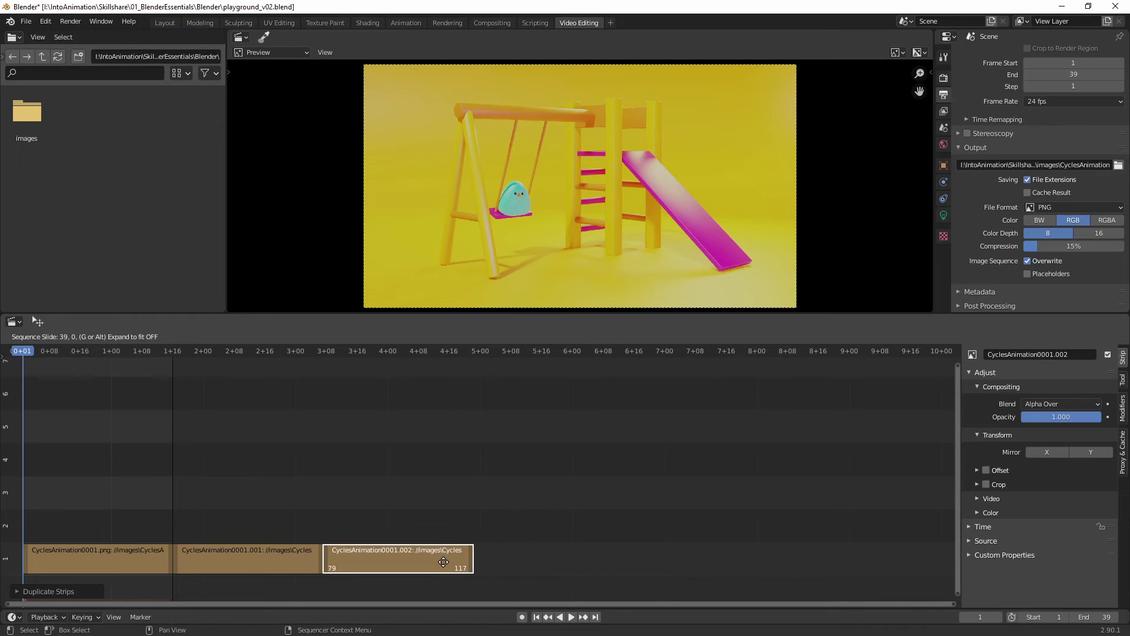
pyautogui.click(443, 560)
pyautogui.hotkey('shift', 'd')
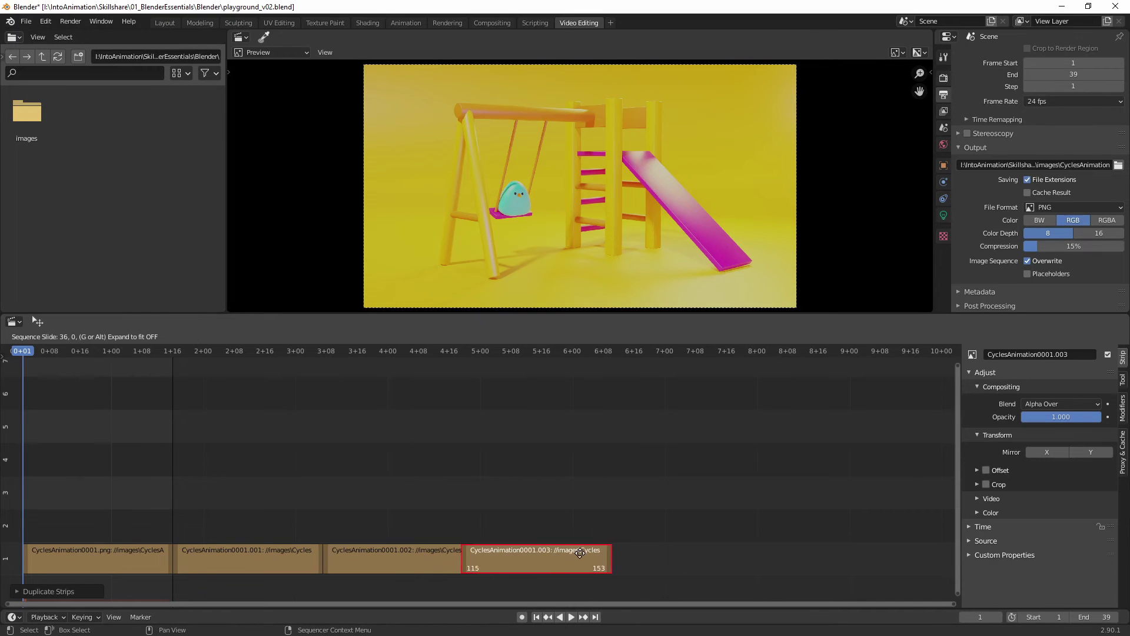
pyautogui.click(591, 553)
pyautogui.moveTo(615, 350); pyautogui.dragTo(619, 352)
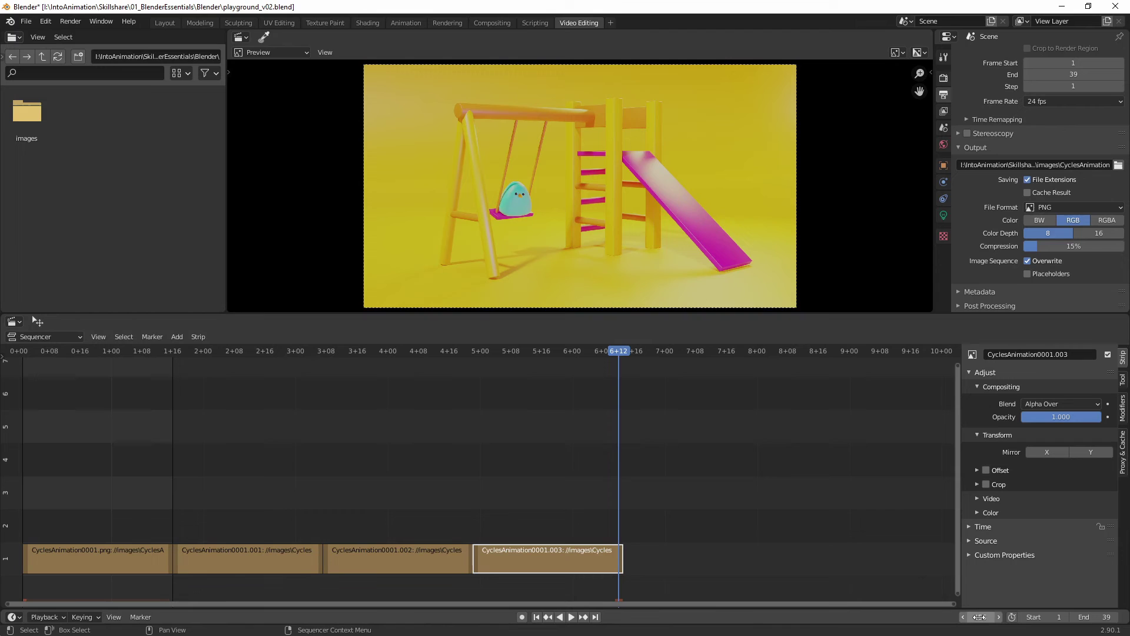
# Set the scene's end frame to 156
pyautogui.click(1098, 618)
pyautogui.write('156')
pyautogui.press('Return')
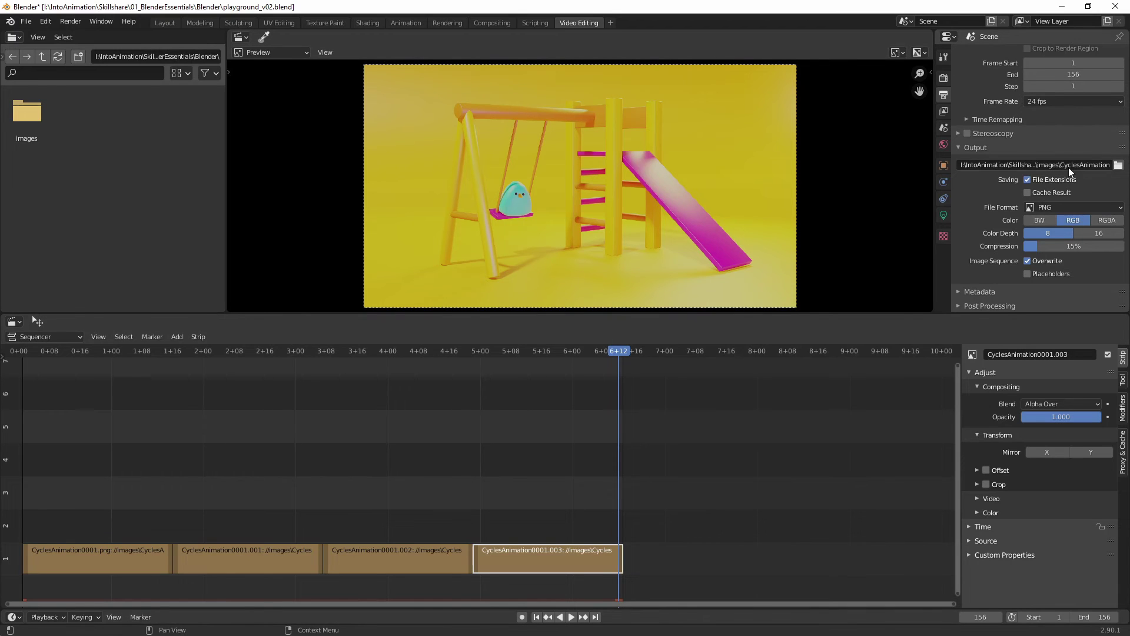
# Change the output format to FFmpeg video with an MPEG-4 container
pyautogui.click(1089, 207)
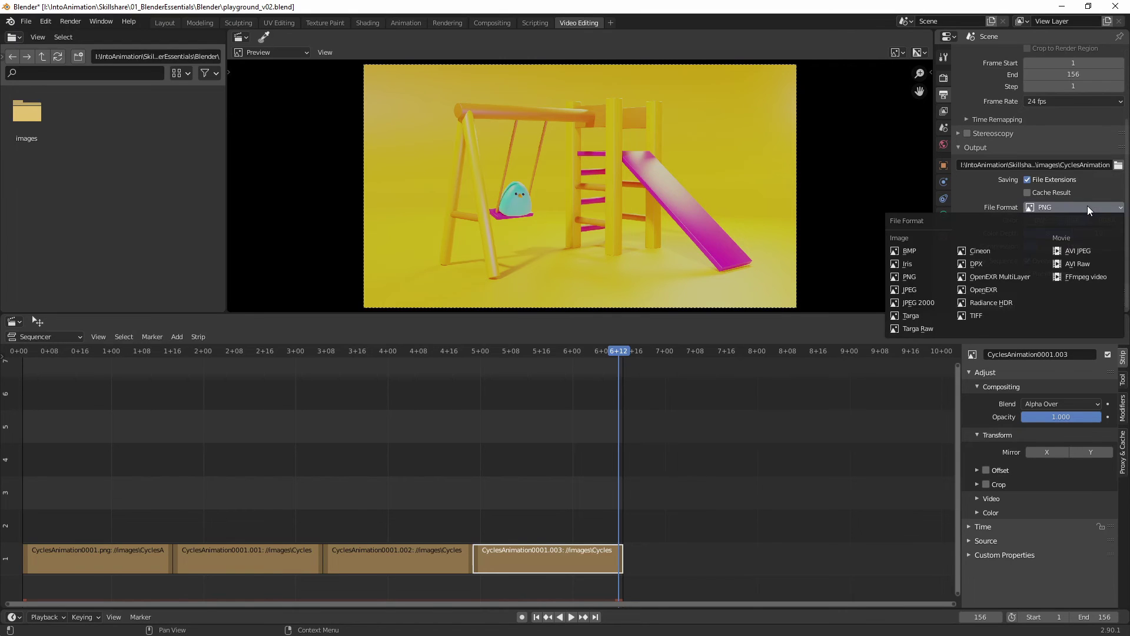
pyautogui.click(1079, 277)
pyautogui.click(1077, 257)
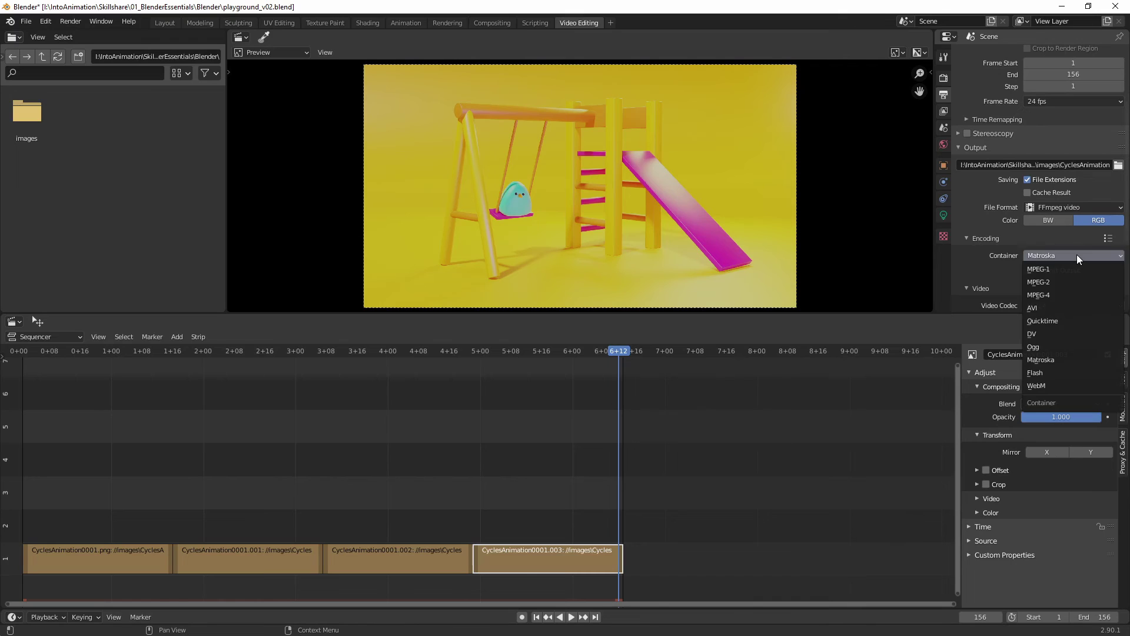
pyautogui.click(1054, 295)
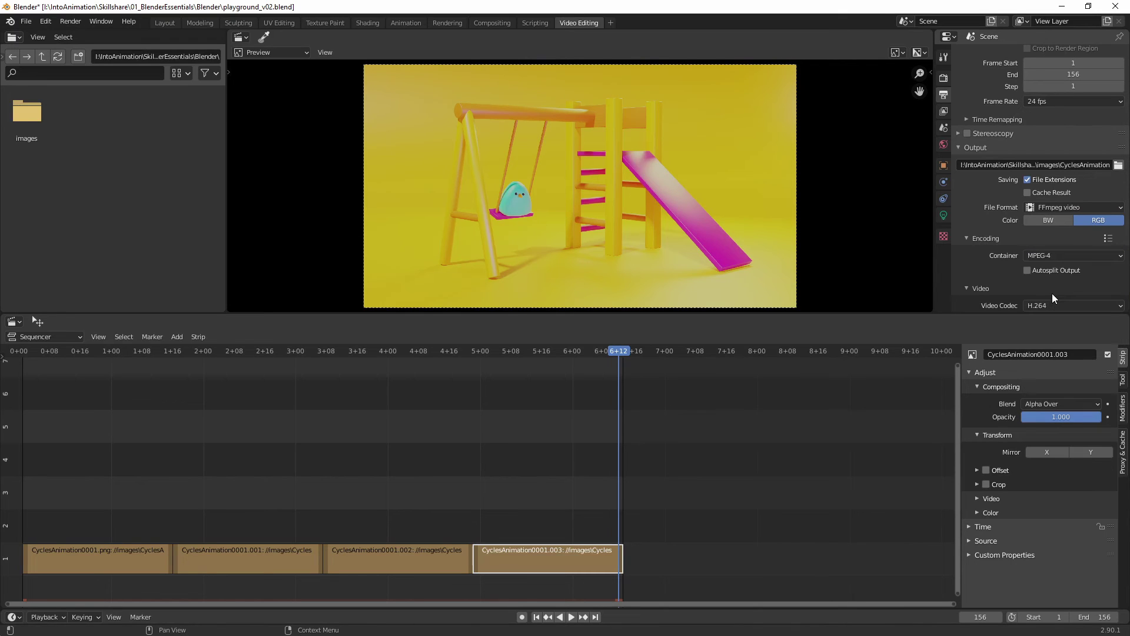
pyautogui.moveTo(1126, 235); pyautogui.dragTo(1126, 239)
pyautogui.scroll(-5, 1075, 175)
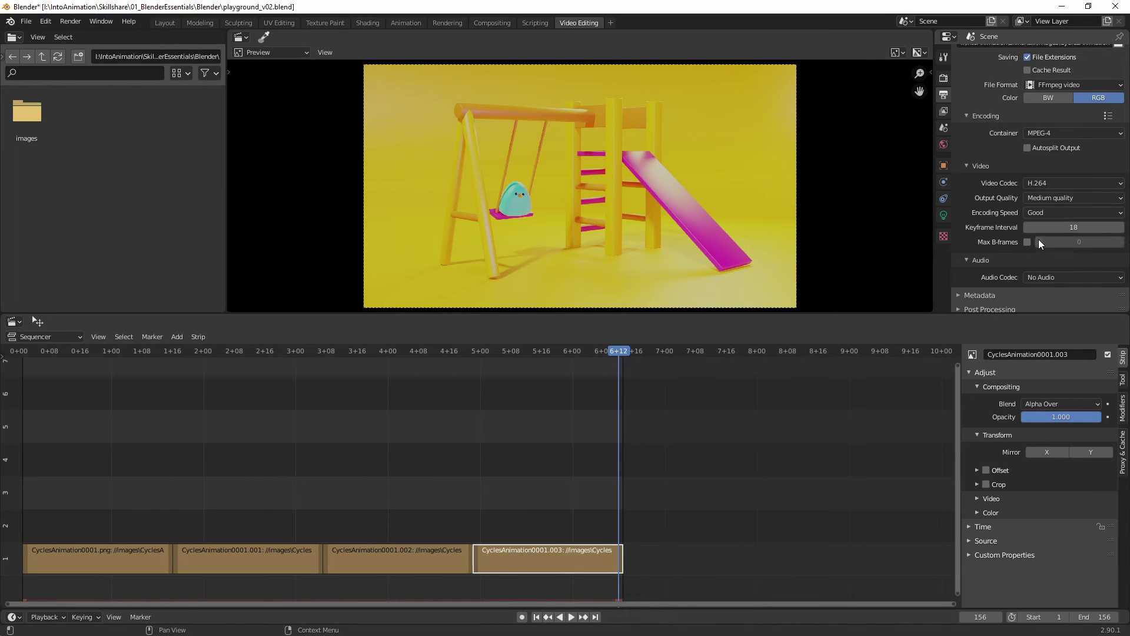
pyautogui.click(71, 22)
# Render the full 156-frame sequence as an MPEG-4 movie
pyautogui.click(93, 47)
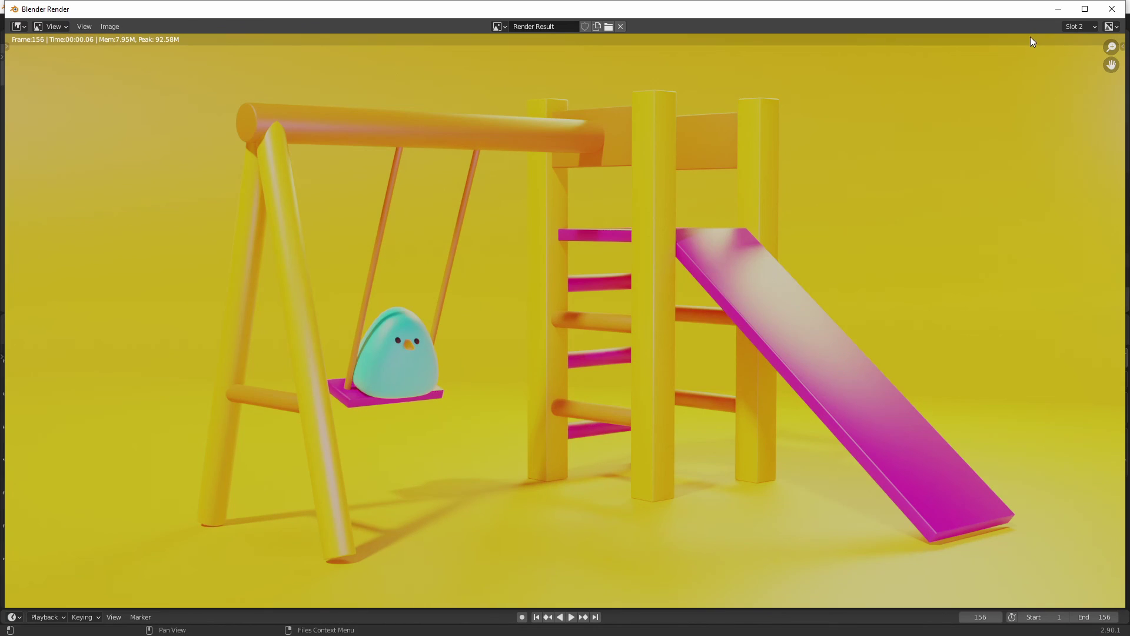
# Close the render window and find CyclesAnimation0001-0156.mp4 in the images folder in Explorer
pyautogui.click(1112, 10)
pyautogui.hotkey('alt', 'Tab')
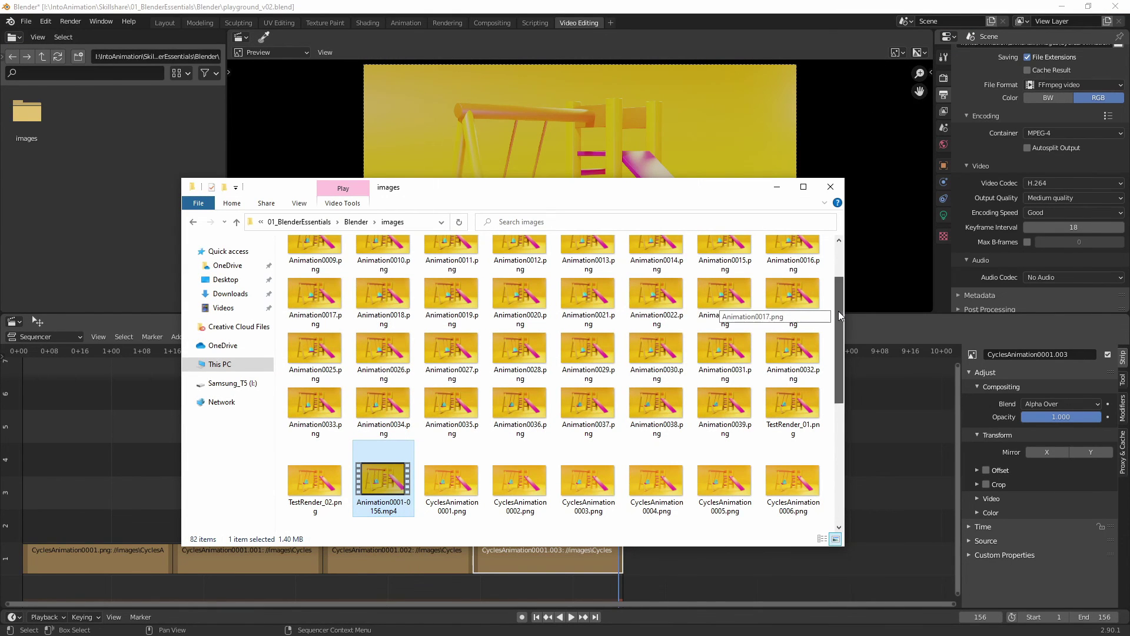
pyautogui.moveTo(839, 316); pyautogui.dragTo(847, 502)
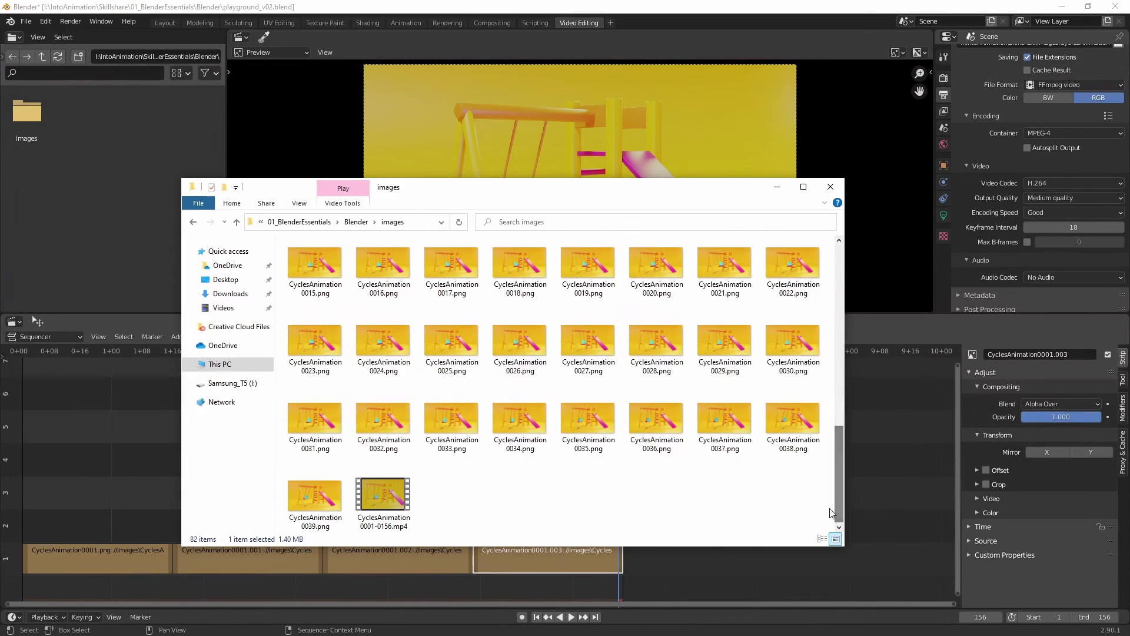